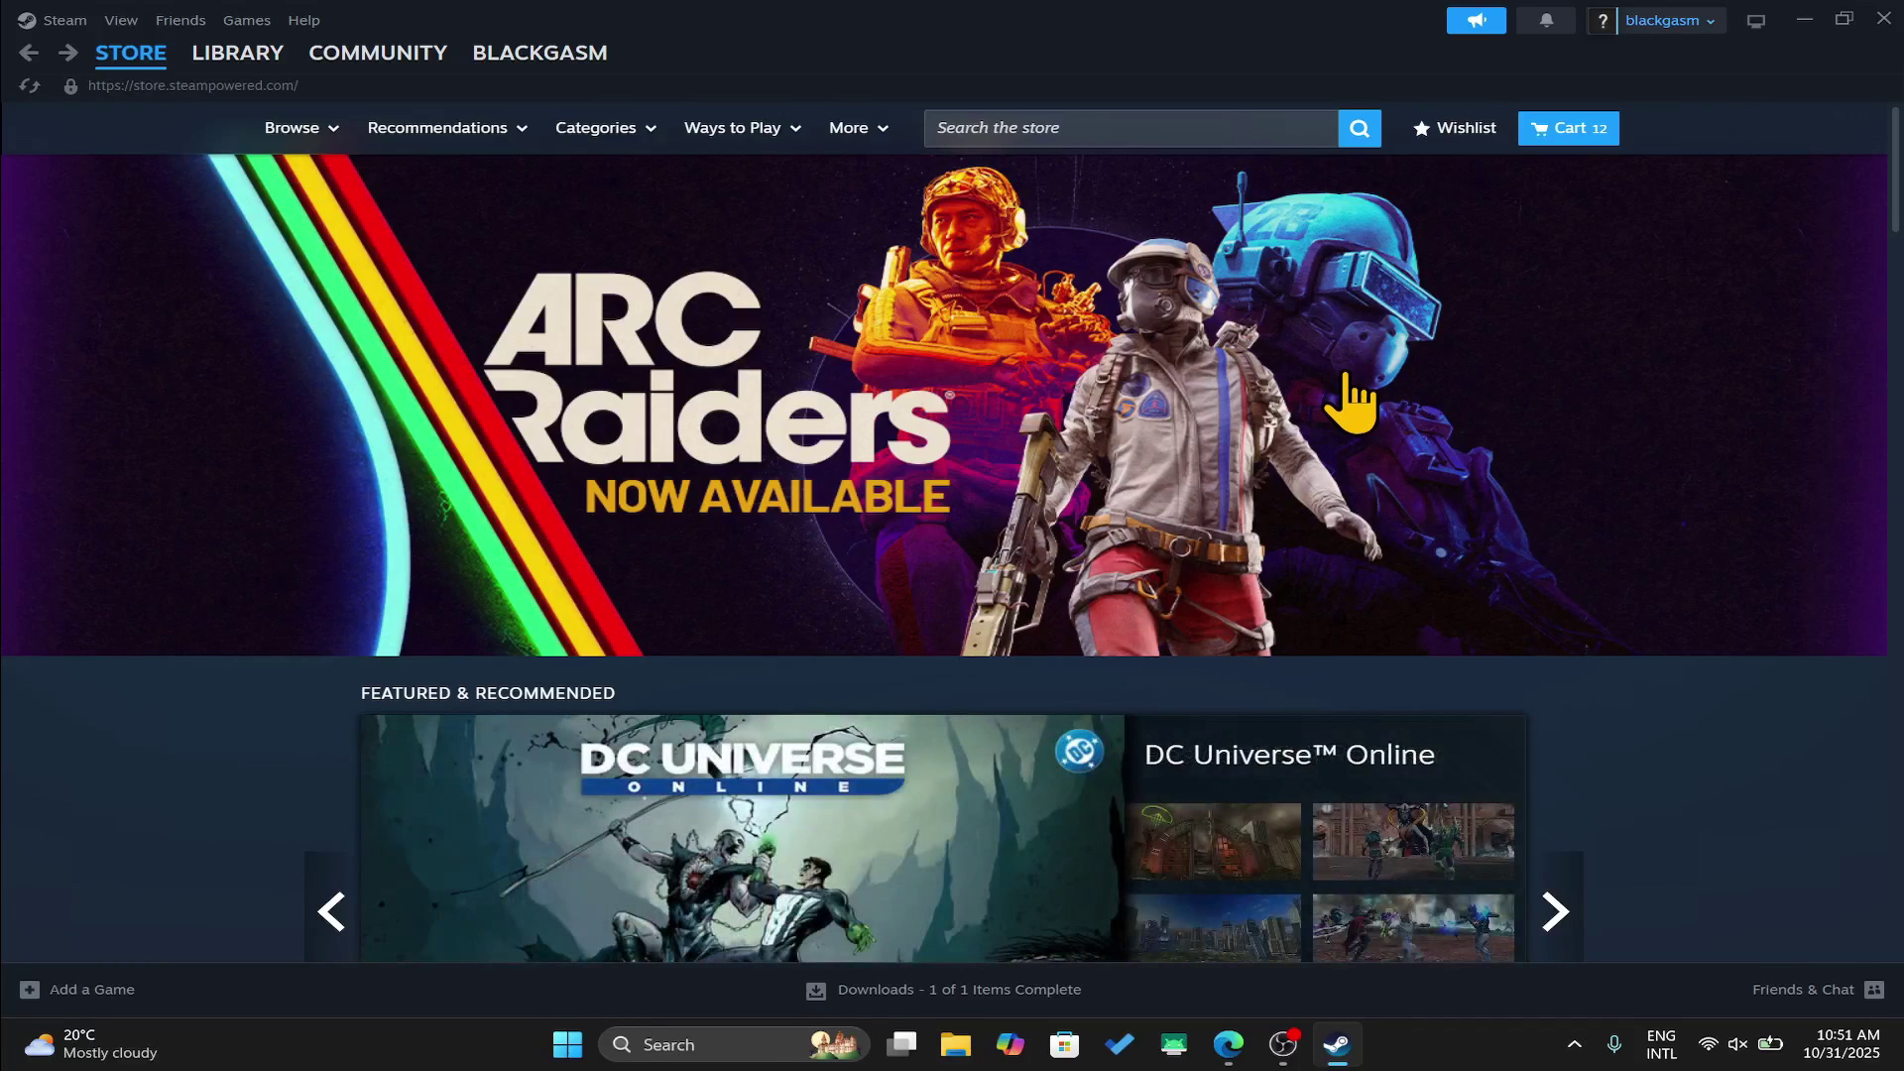
# Search the Steam store for 'naruto x boruto'
pyautogui.click(1024, 126)
pyautogui.write('naruto x boruto')
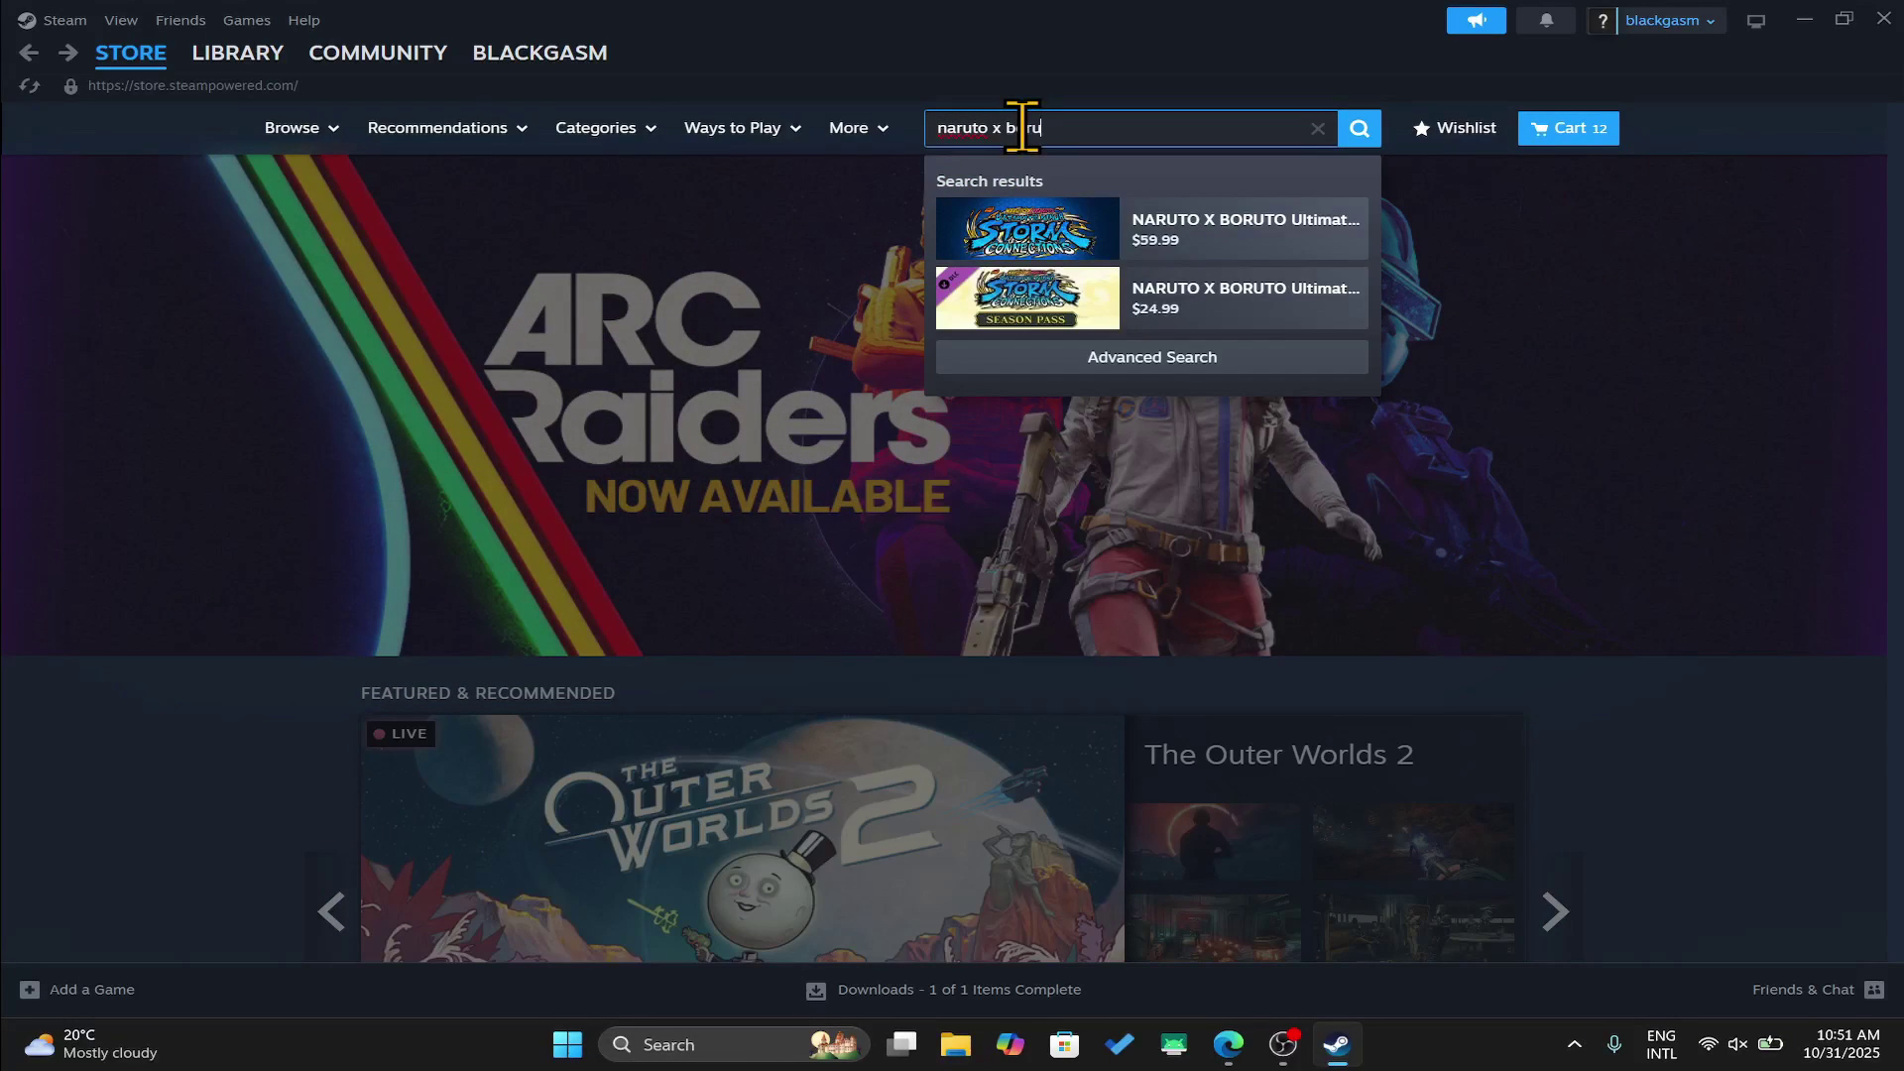
# Open the standard NARUTO X BORUTO store page and add the $59.99 edition to the cart
pyautogui.click(1229, 234)
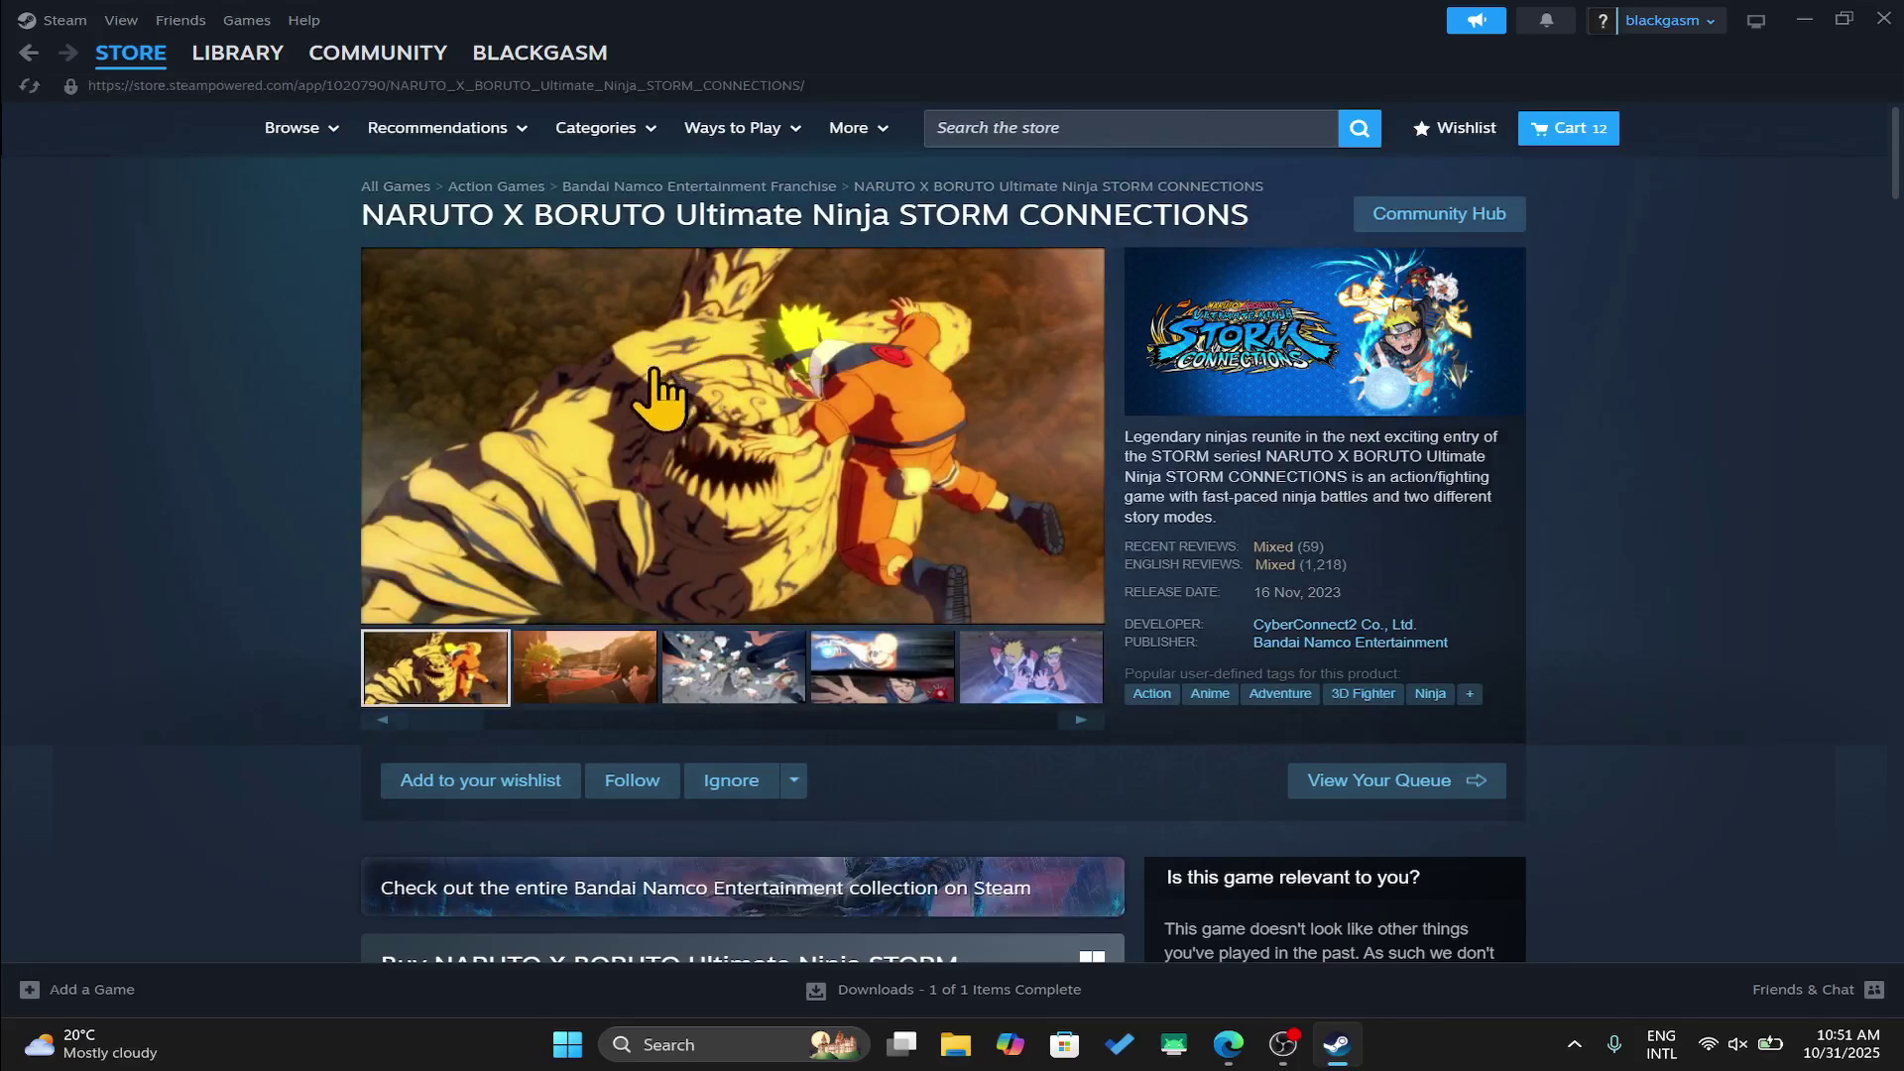
pyautogui.scroll(-1, 760, 529)
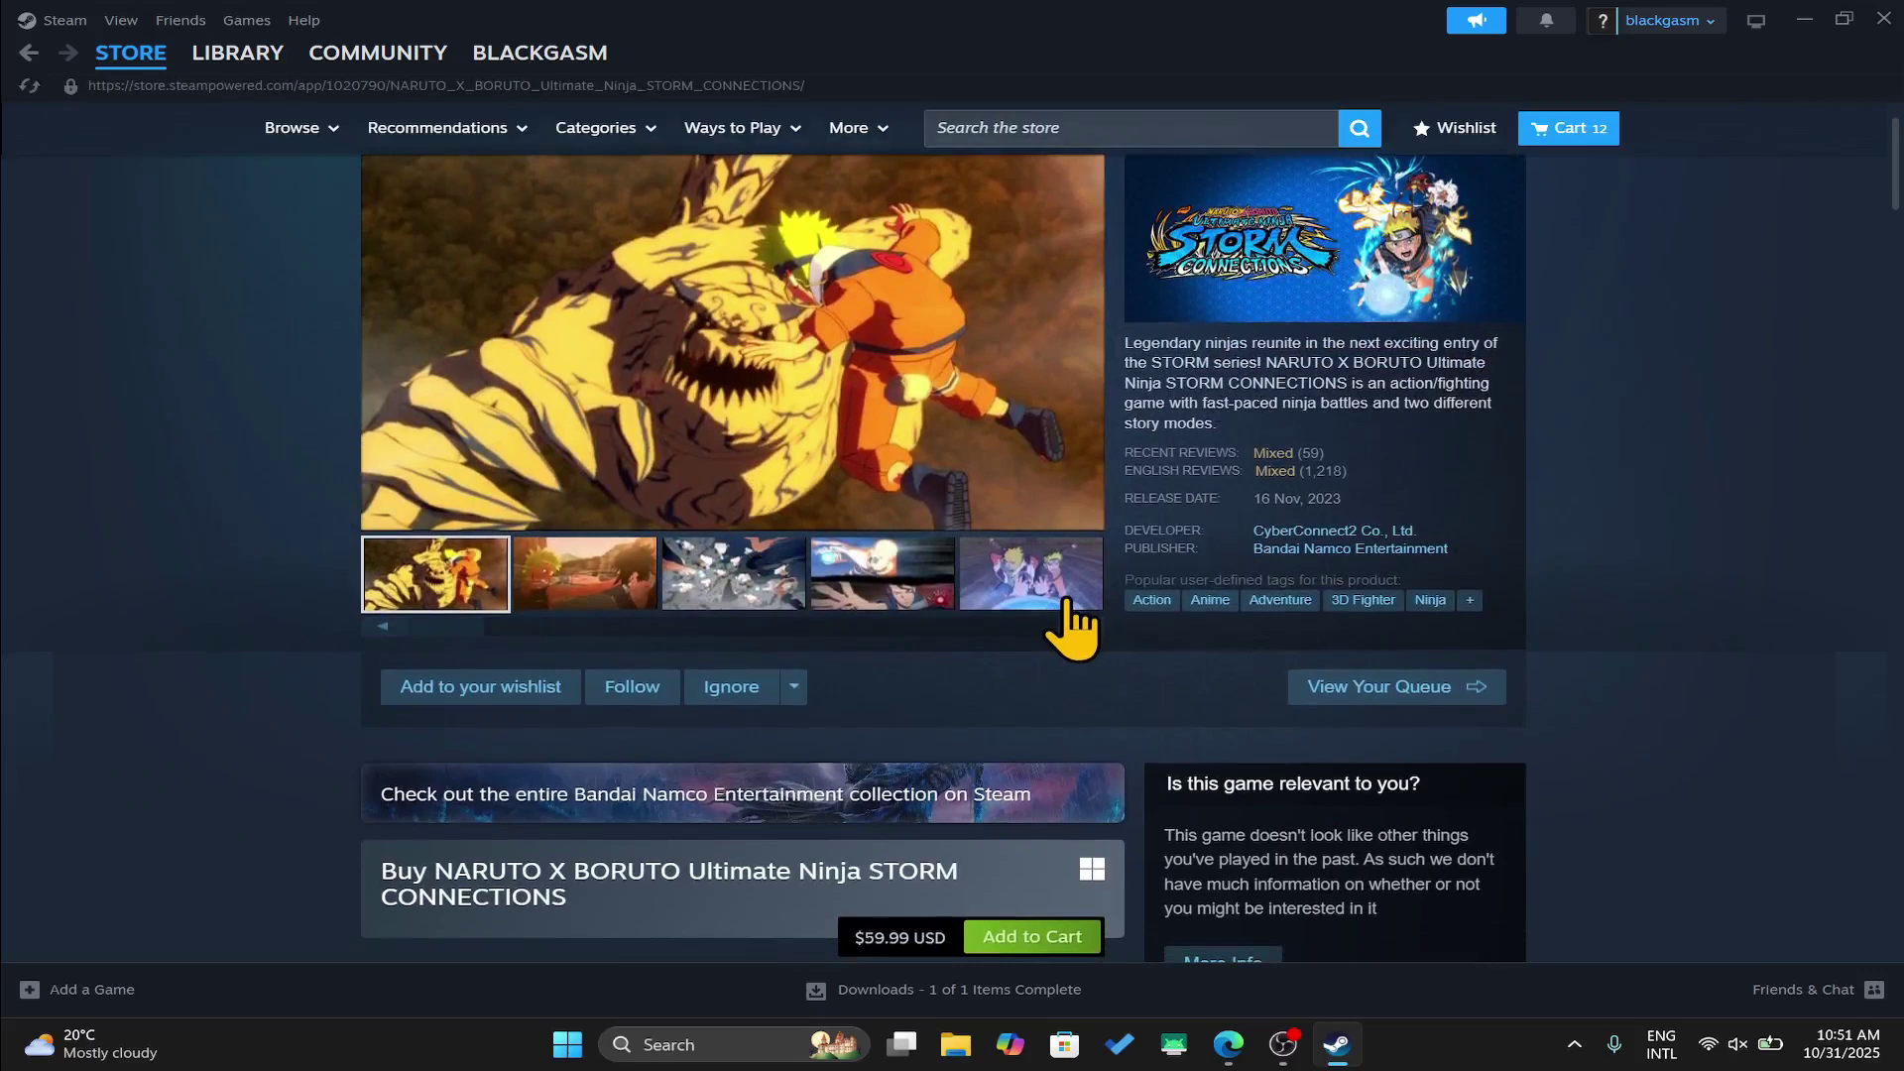
pyautogui.scroll(-1, 1078, 623)
pyautogui.scroll(-3, 1190, 484)
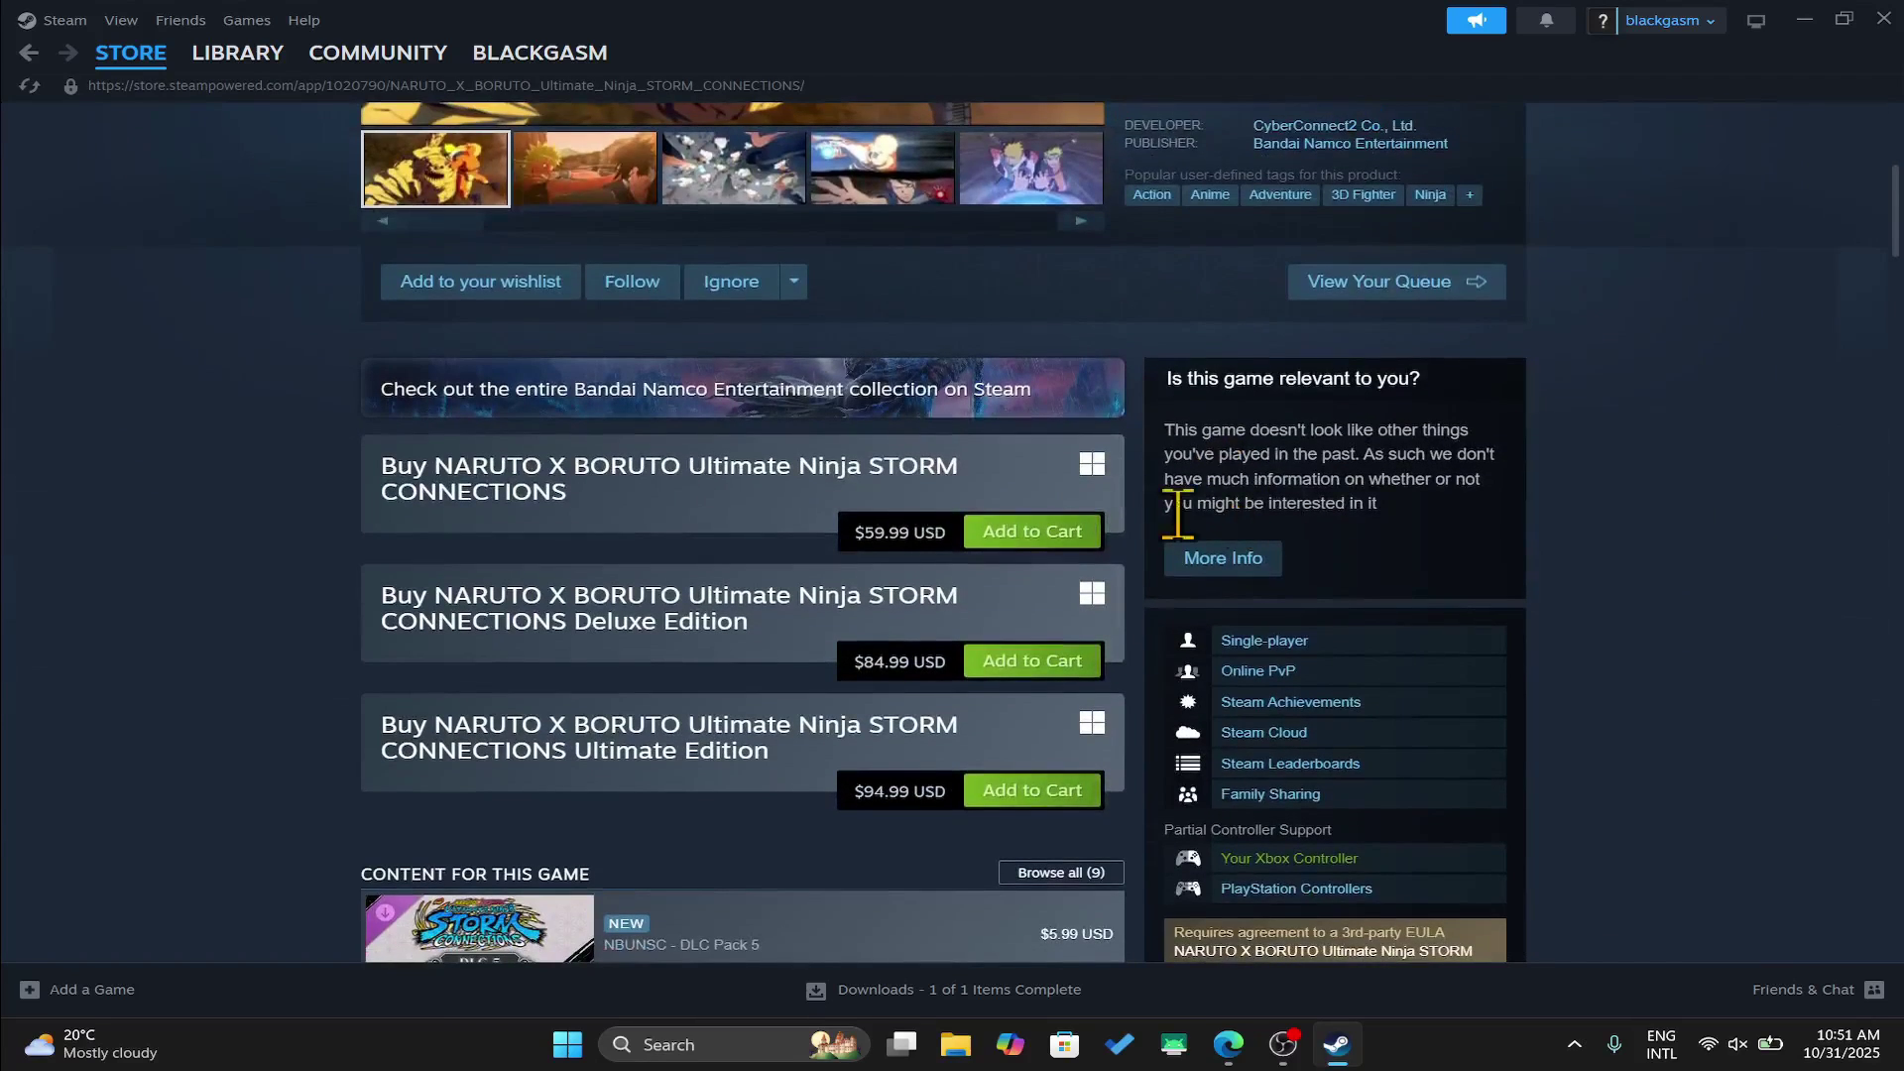
pyautogui.click(1032, 562)
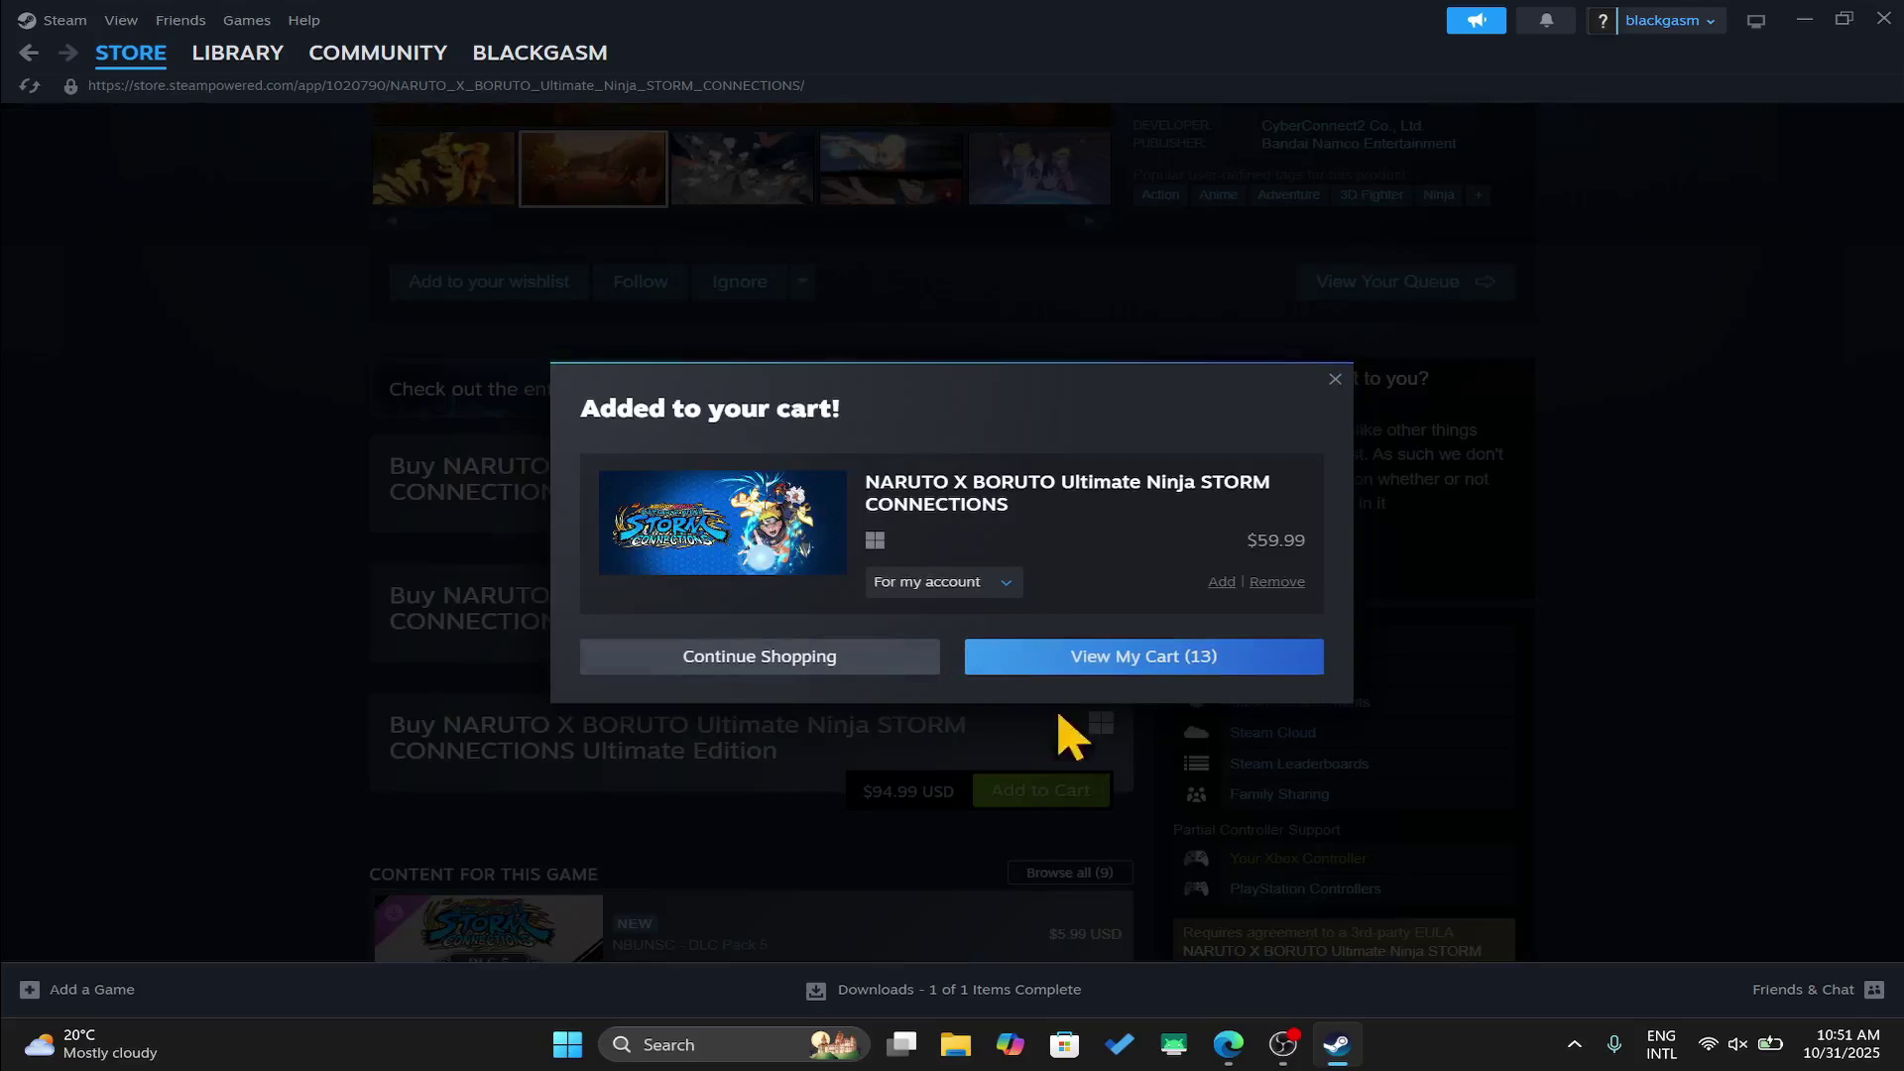
# Check out the 13-item cart, switching payment from PayPal to MasterCard
pyautogui.click(1131, 670)
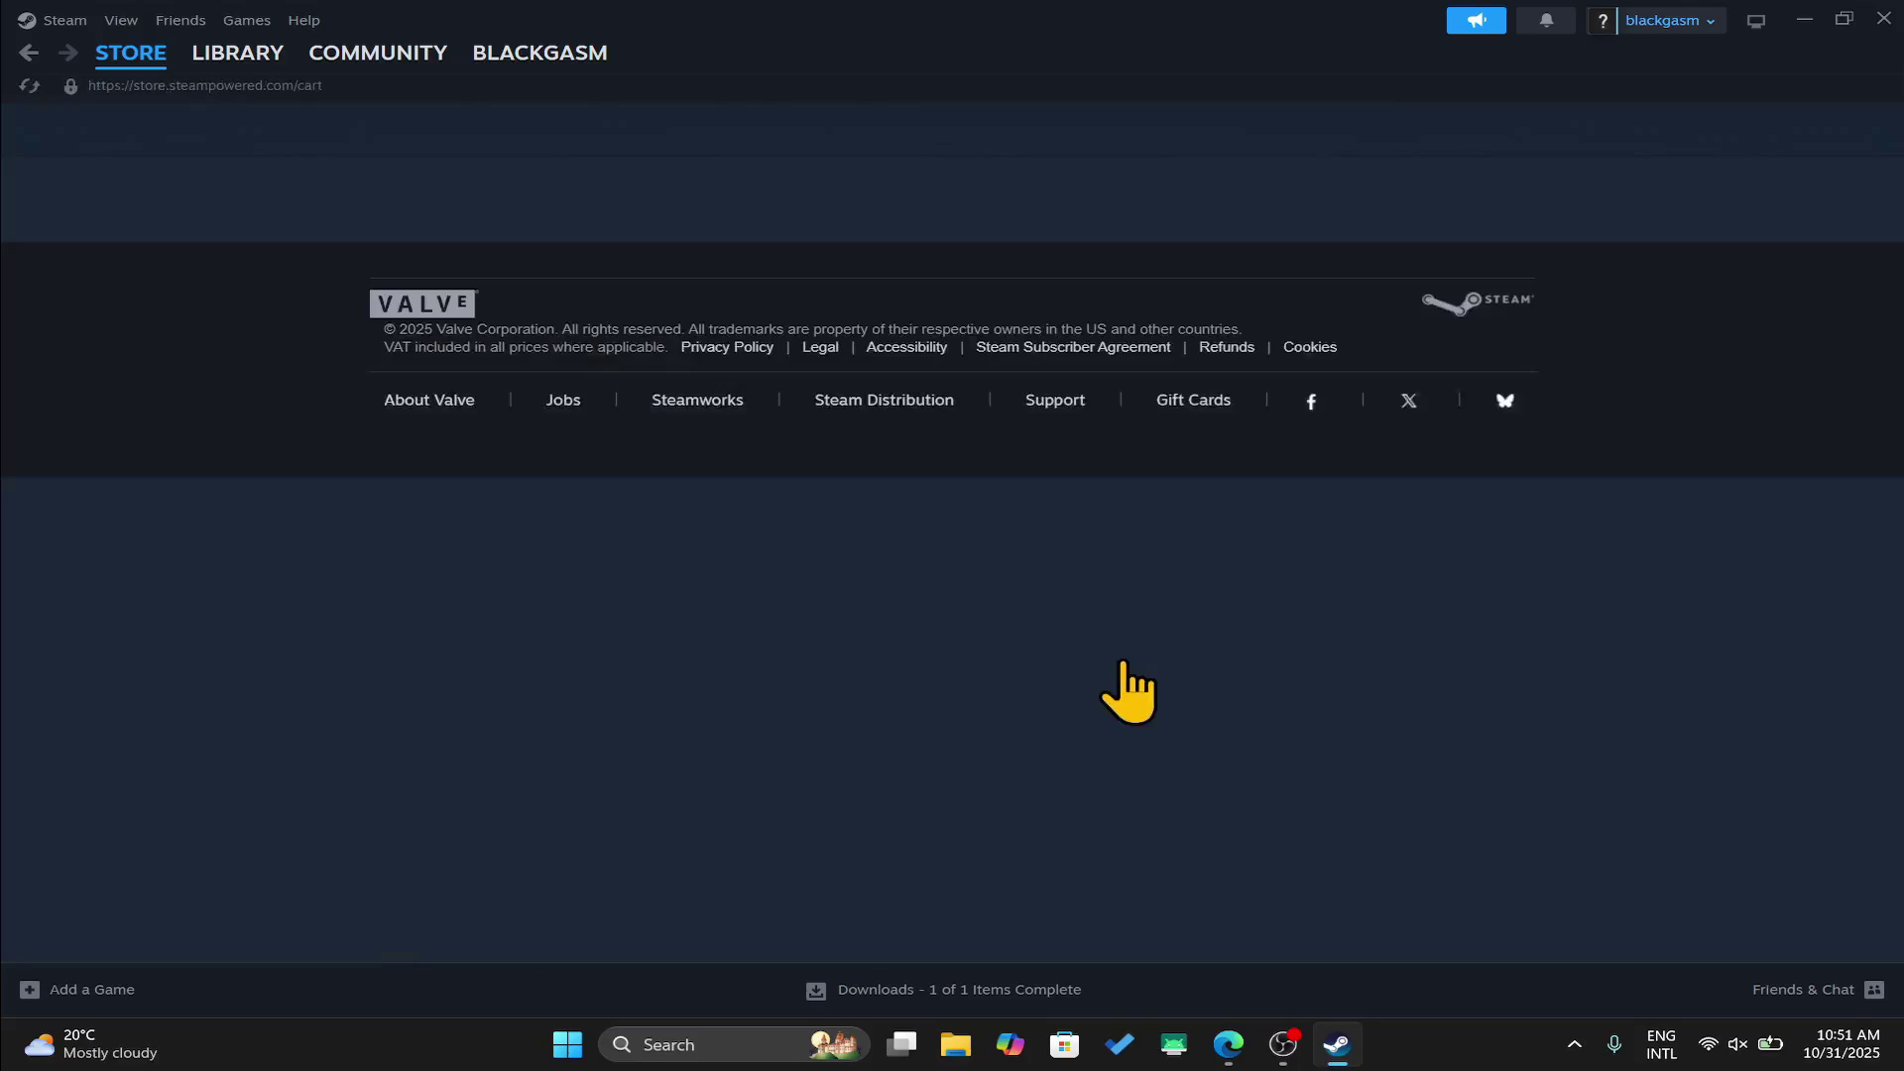
pyautogui.click(1335, 397)
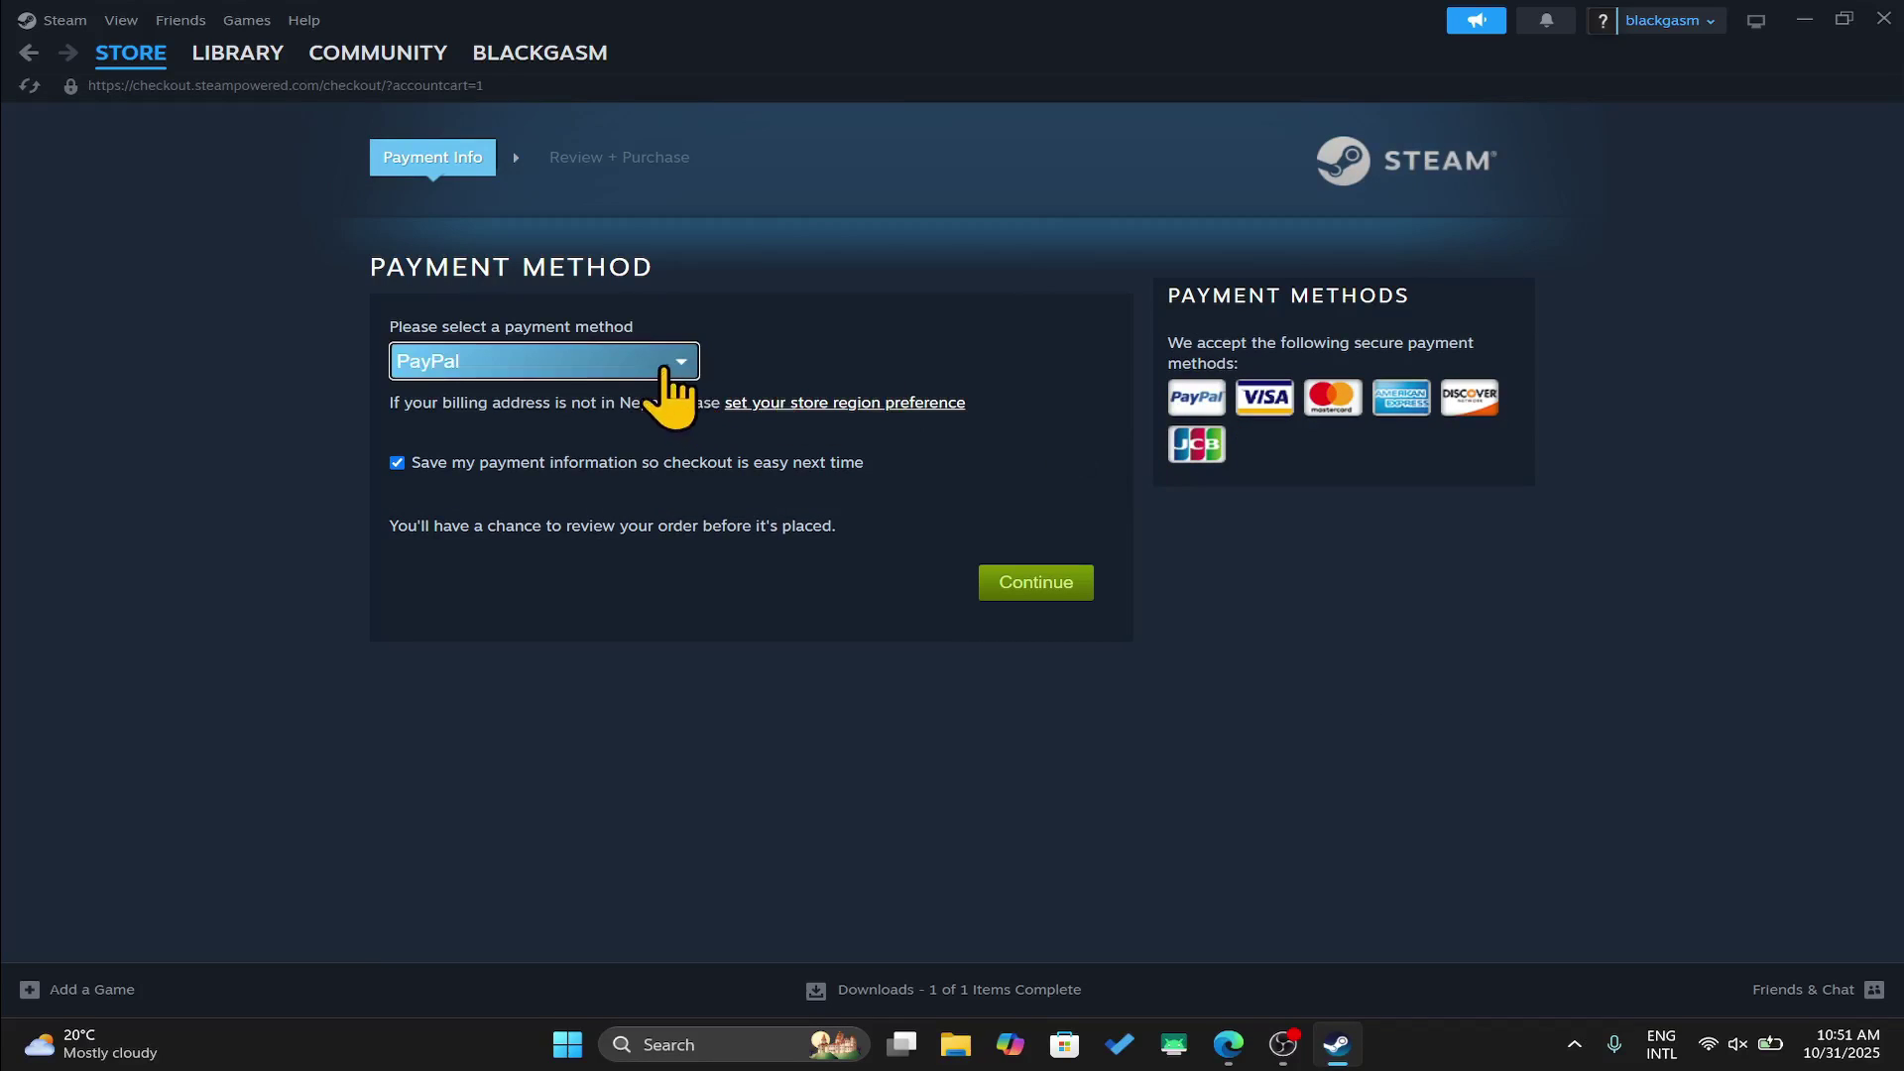
pyautogui.click(662, 374)
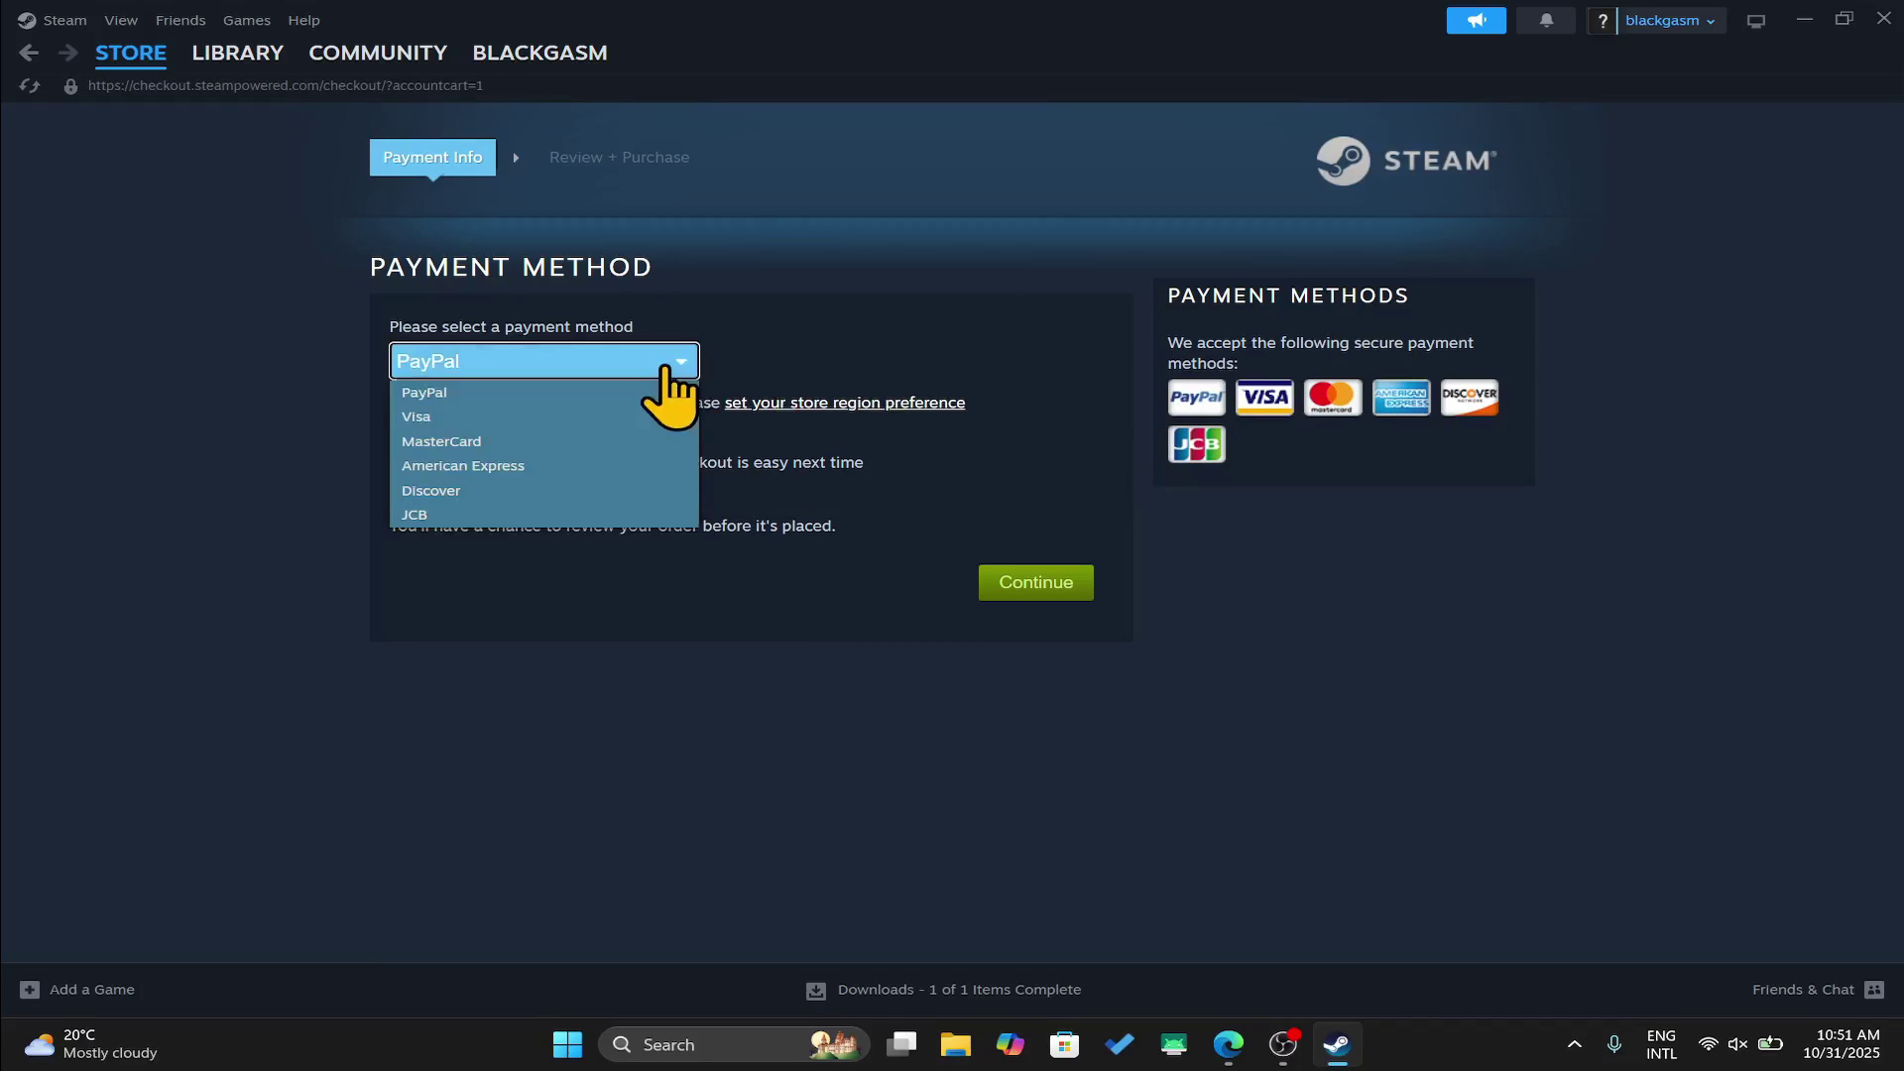
pyautogui.click(552, 442)
pyautogui.scroll(-2, 637, 511)
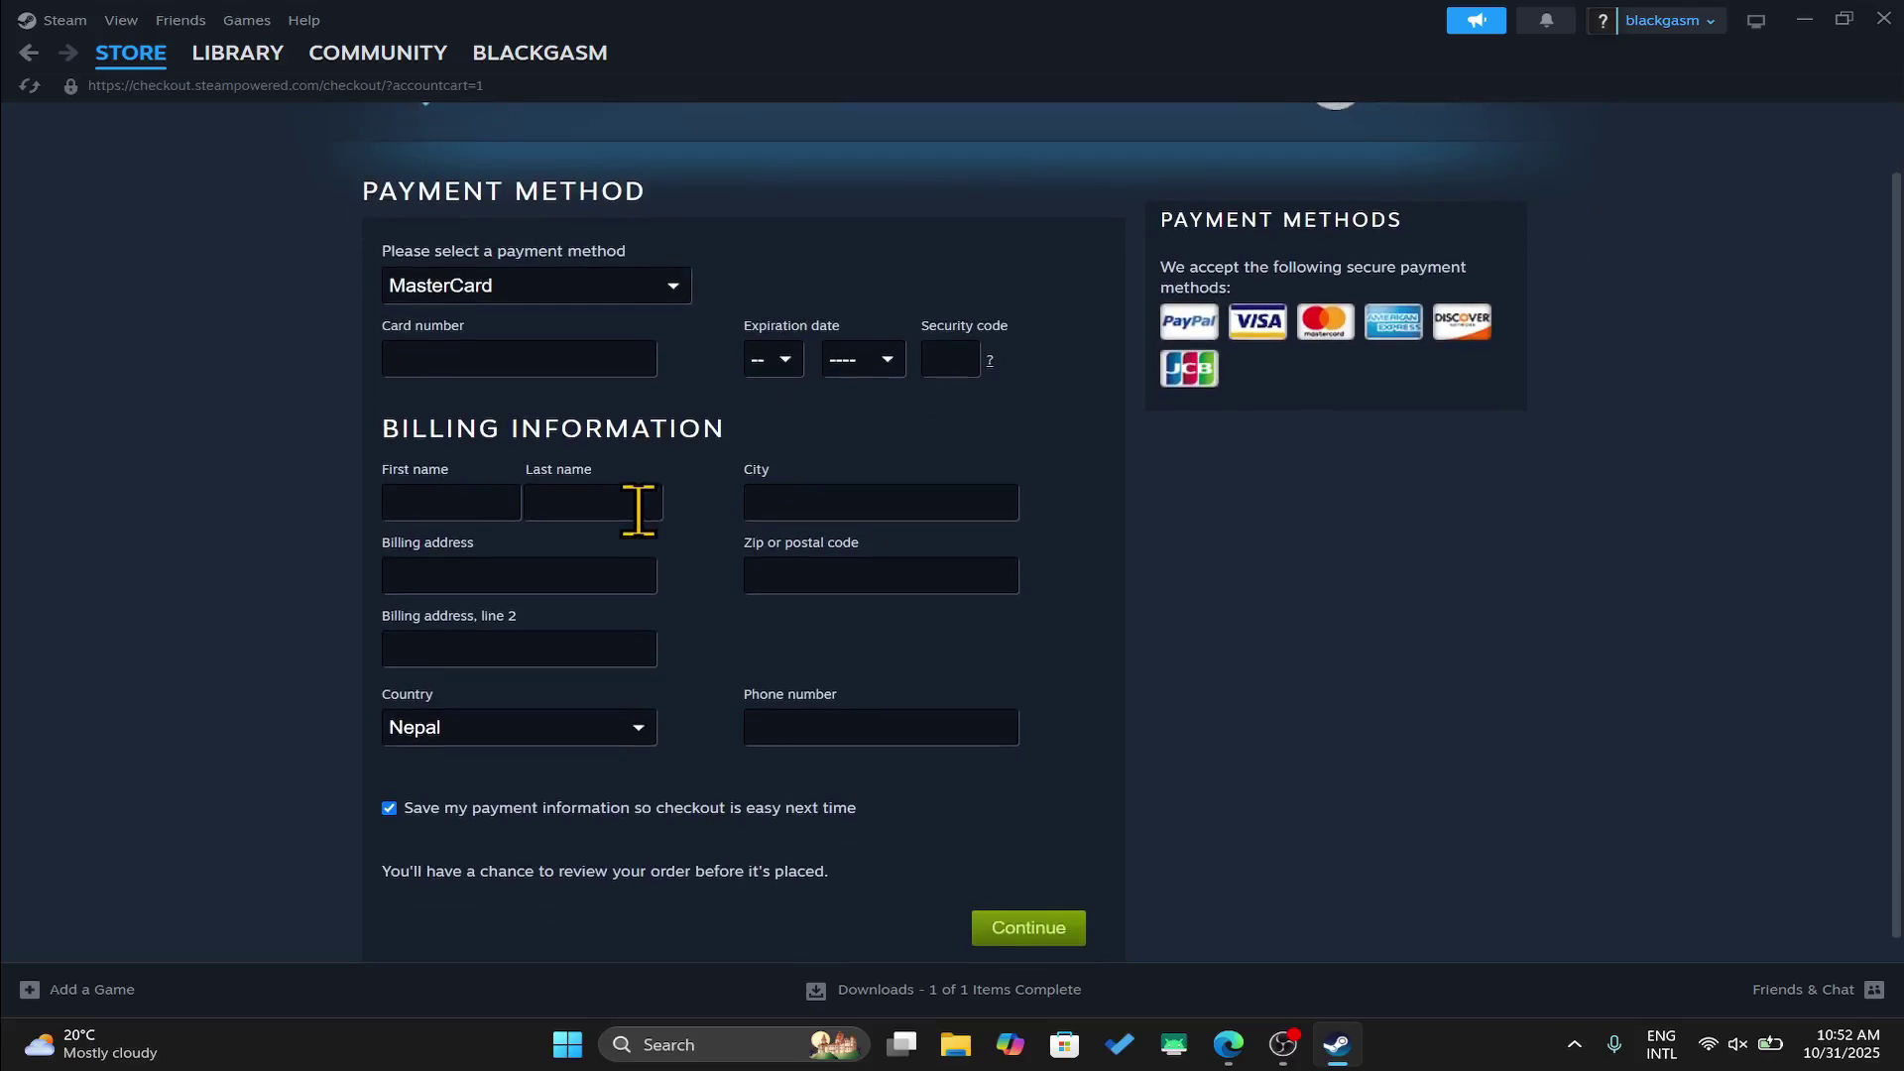
pyautogui.scroll(-1, 636, 511)
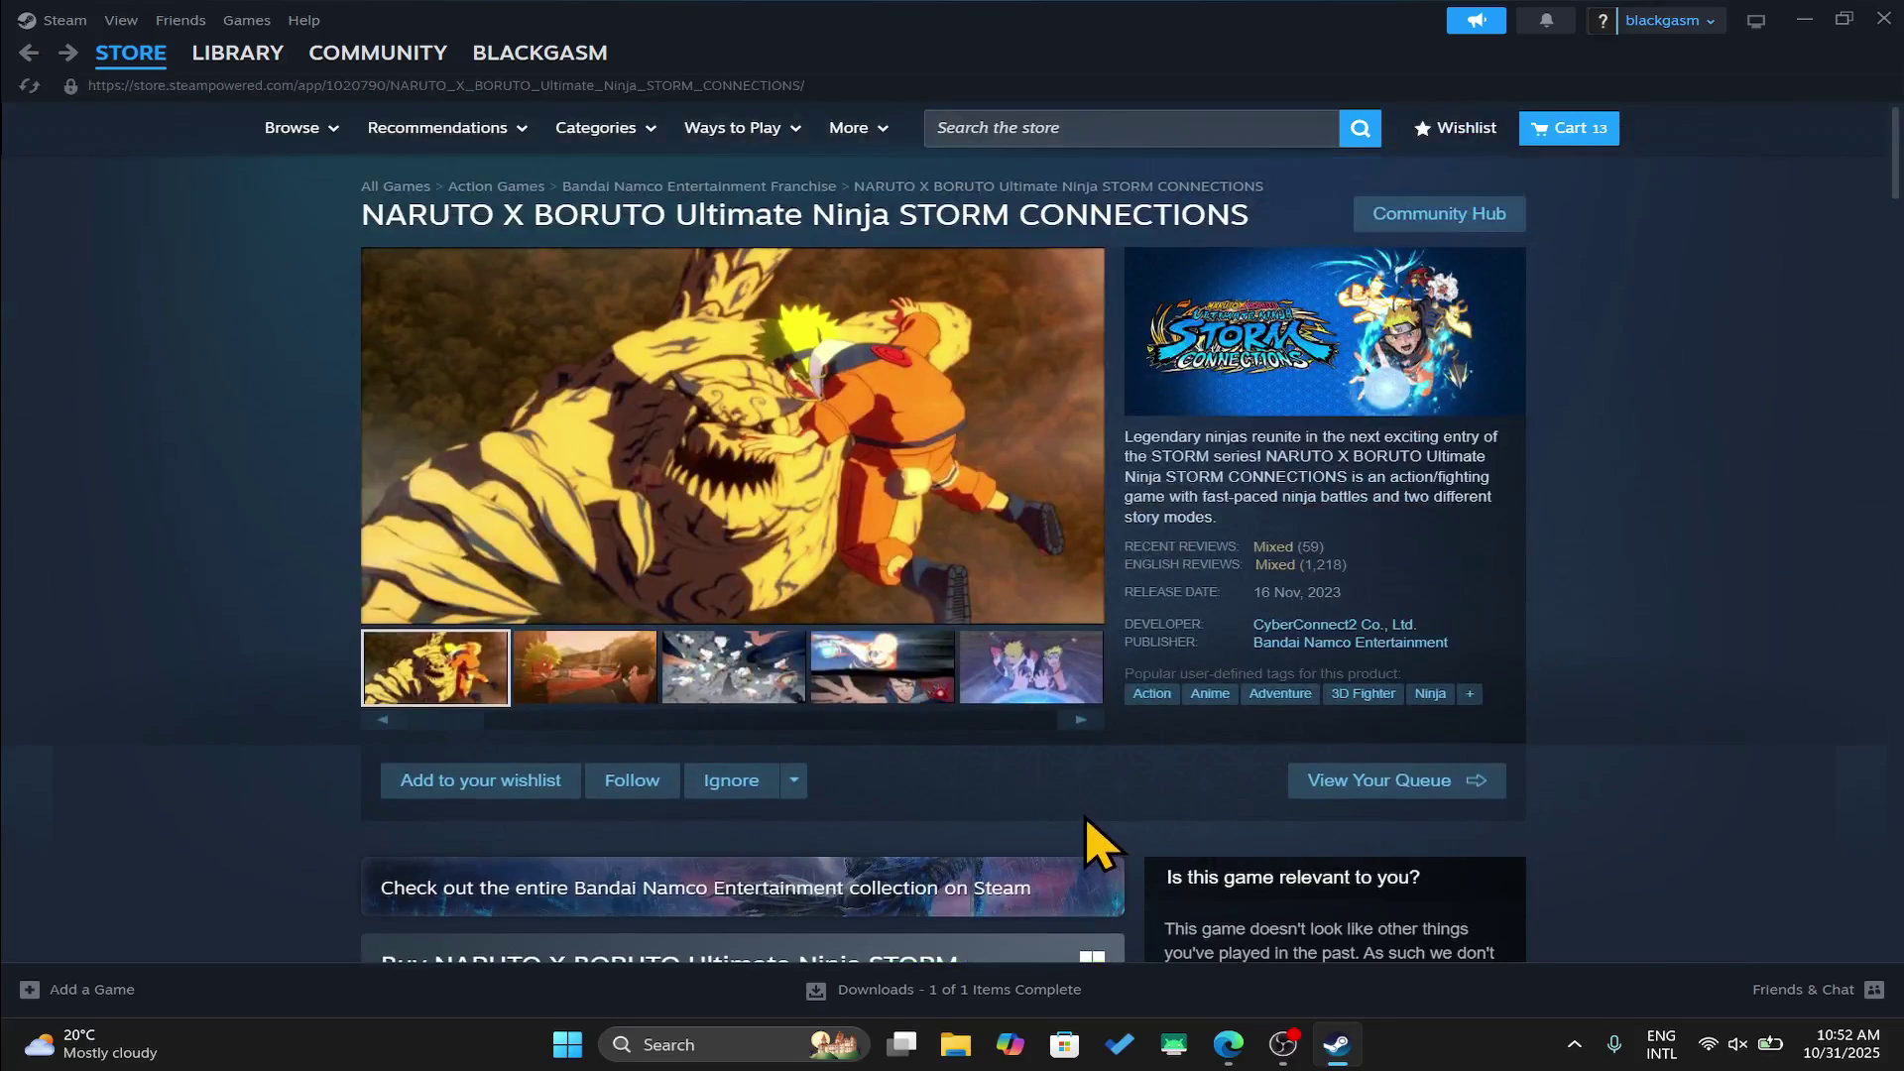
# View screenshots two through five, then advance the gallery to the Boruto close-up
pyautogui.click(614, 692)
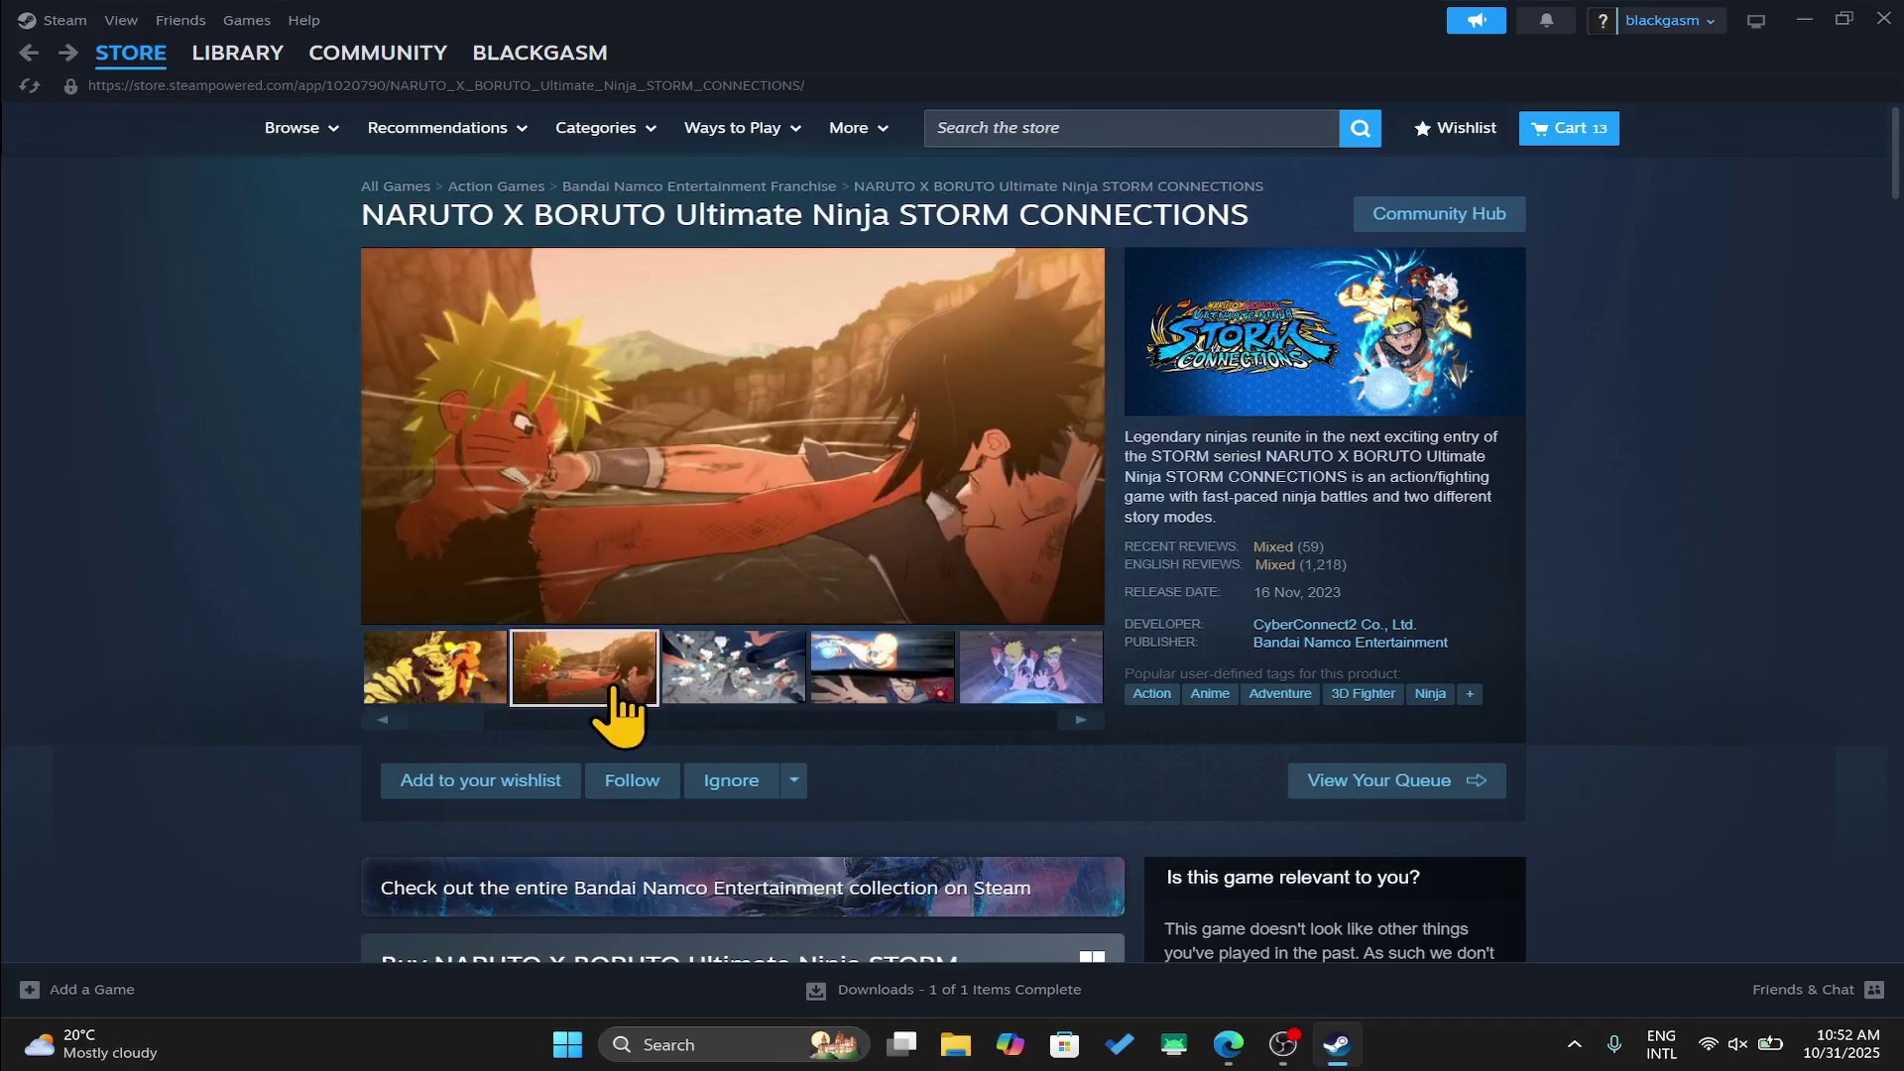
pyautogui.click(717, 669)
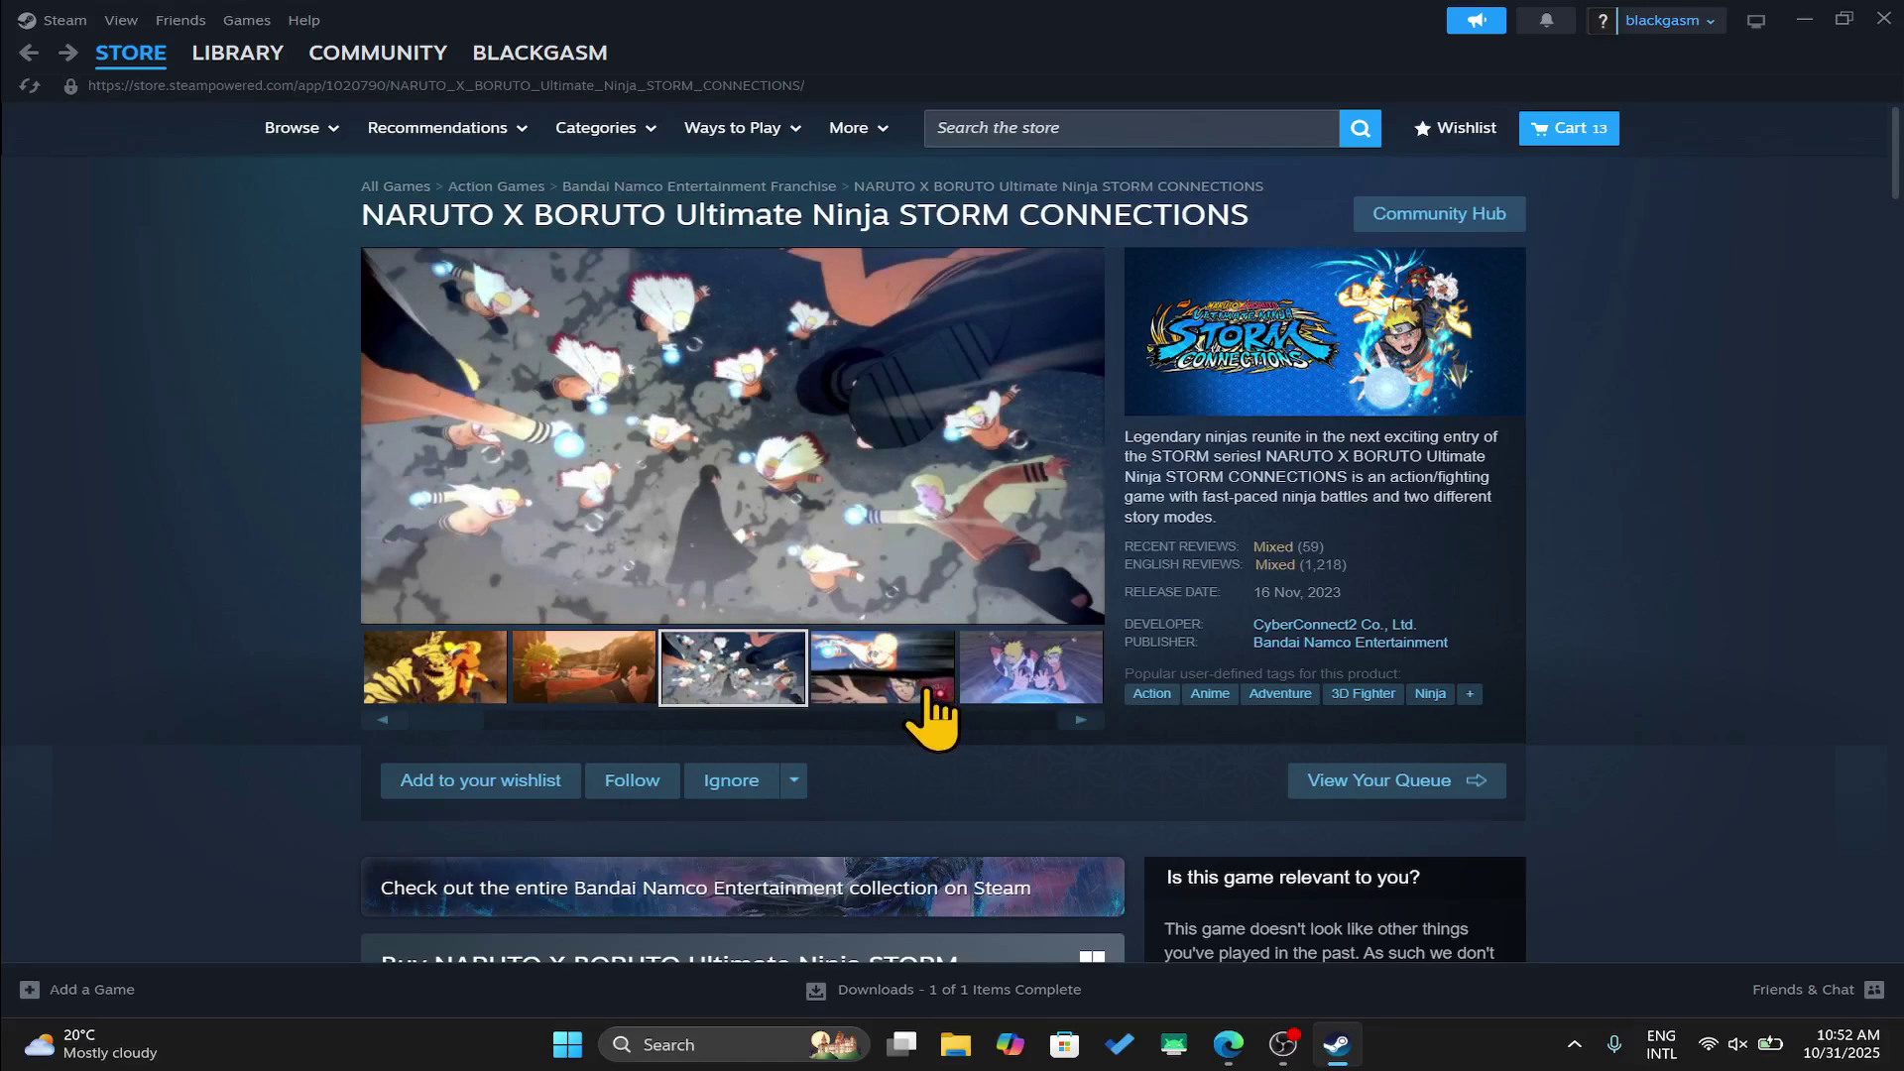
pyautogui.click(922, 689)
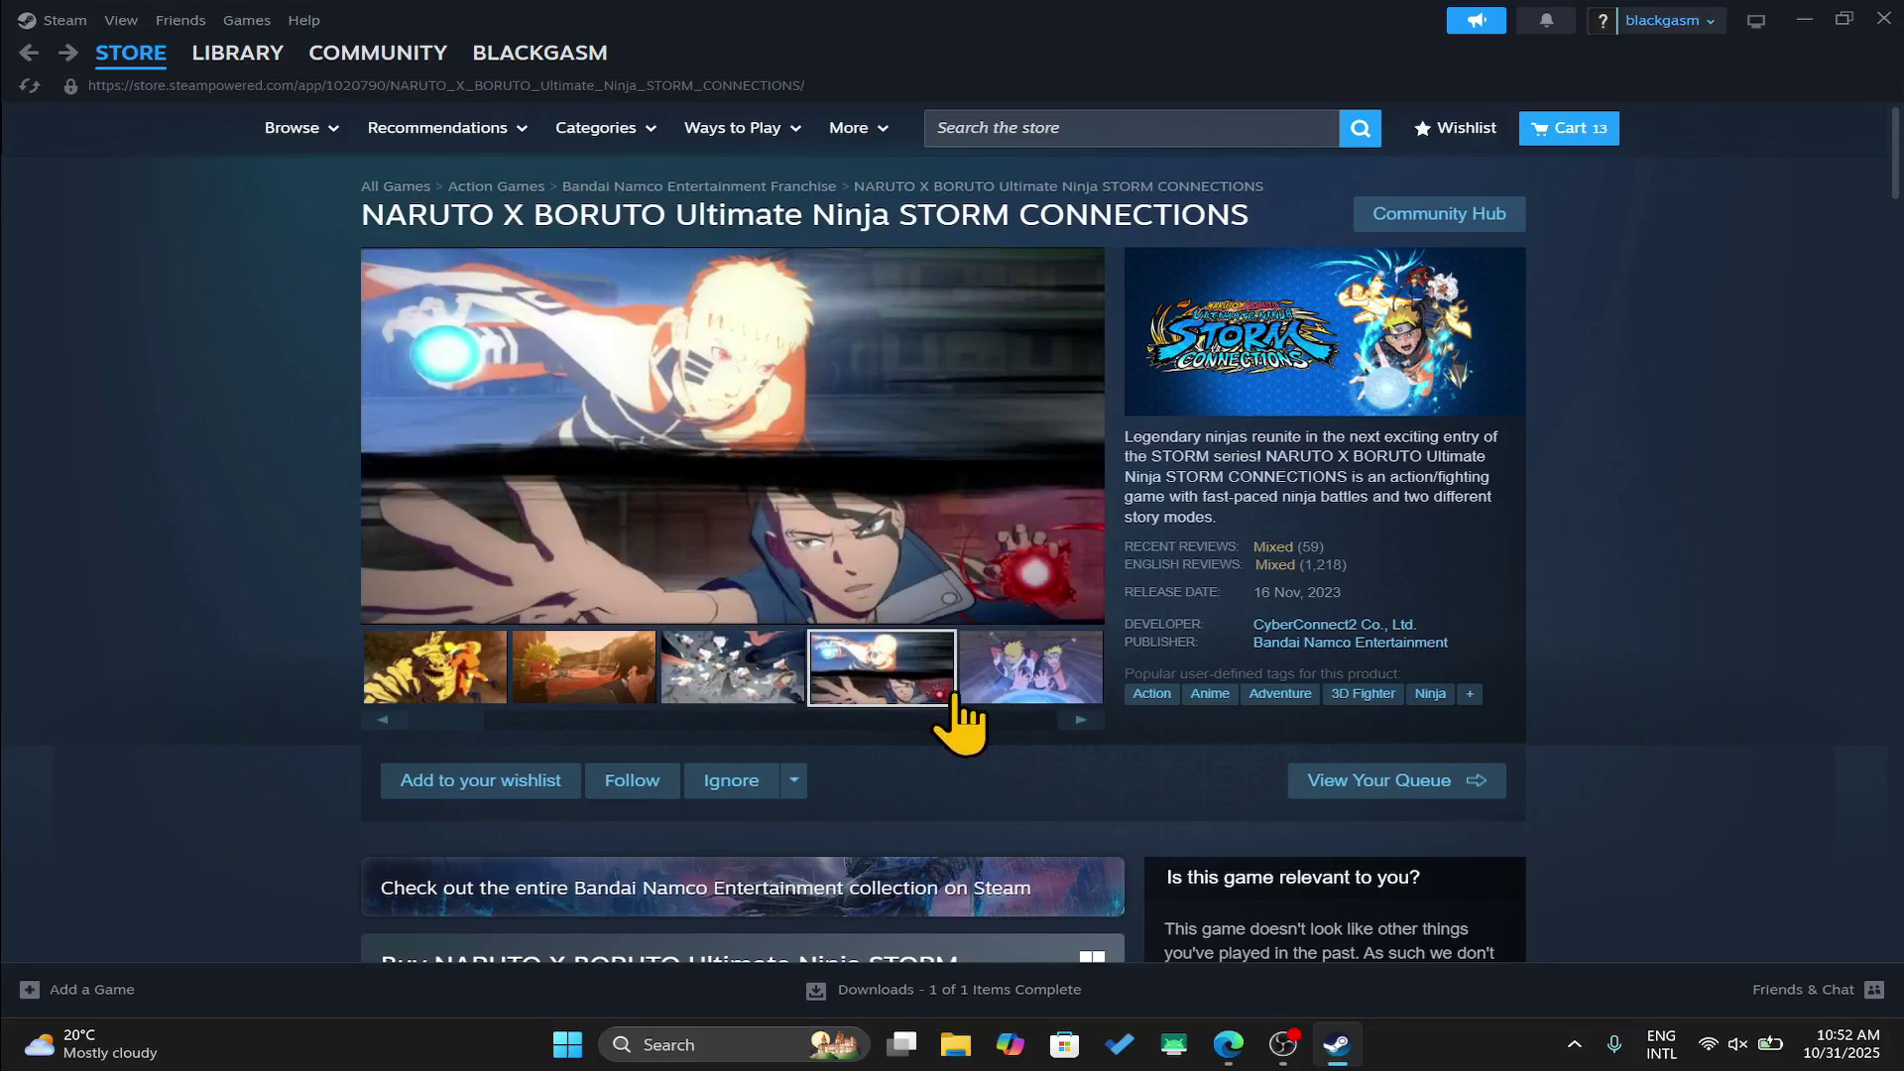
pyautogui.click(1030, 692)
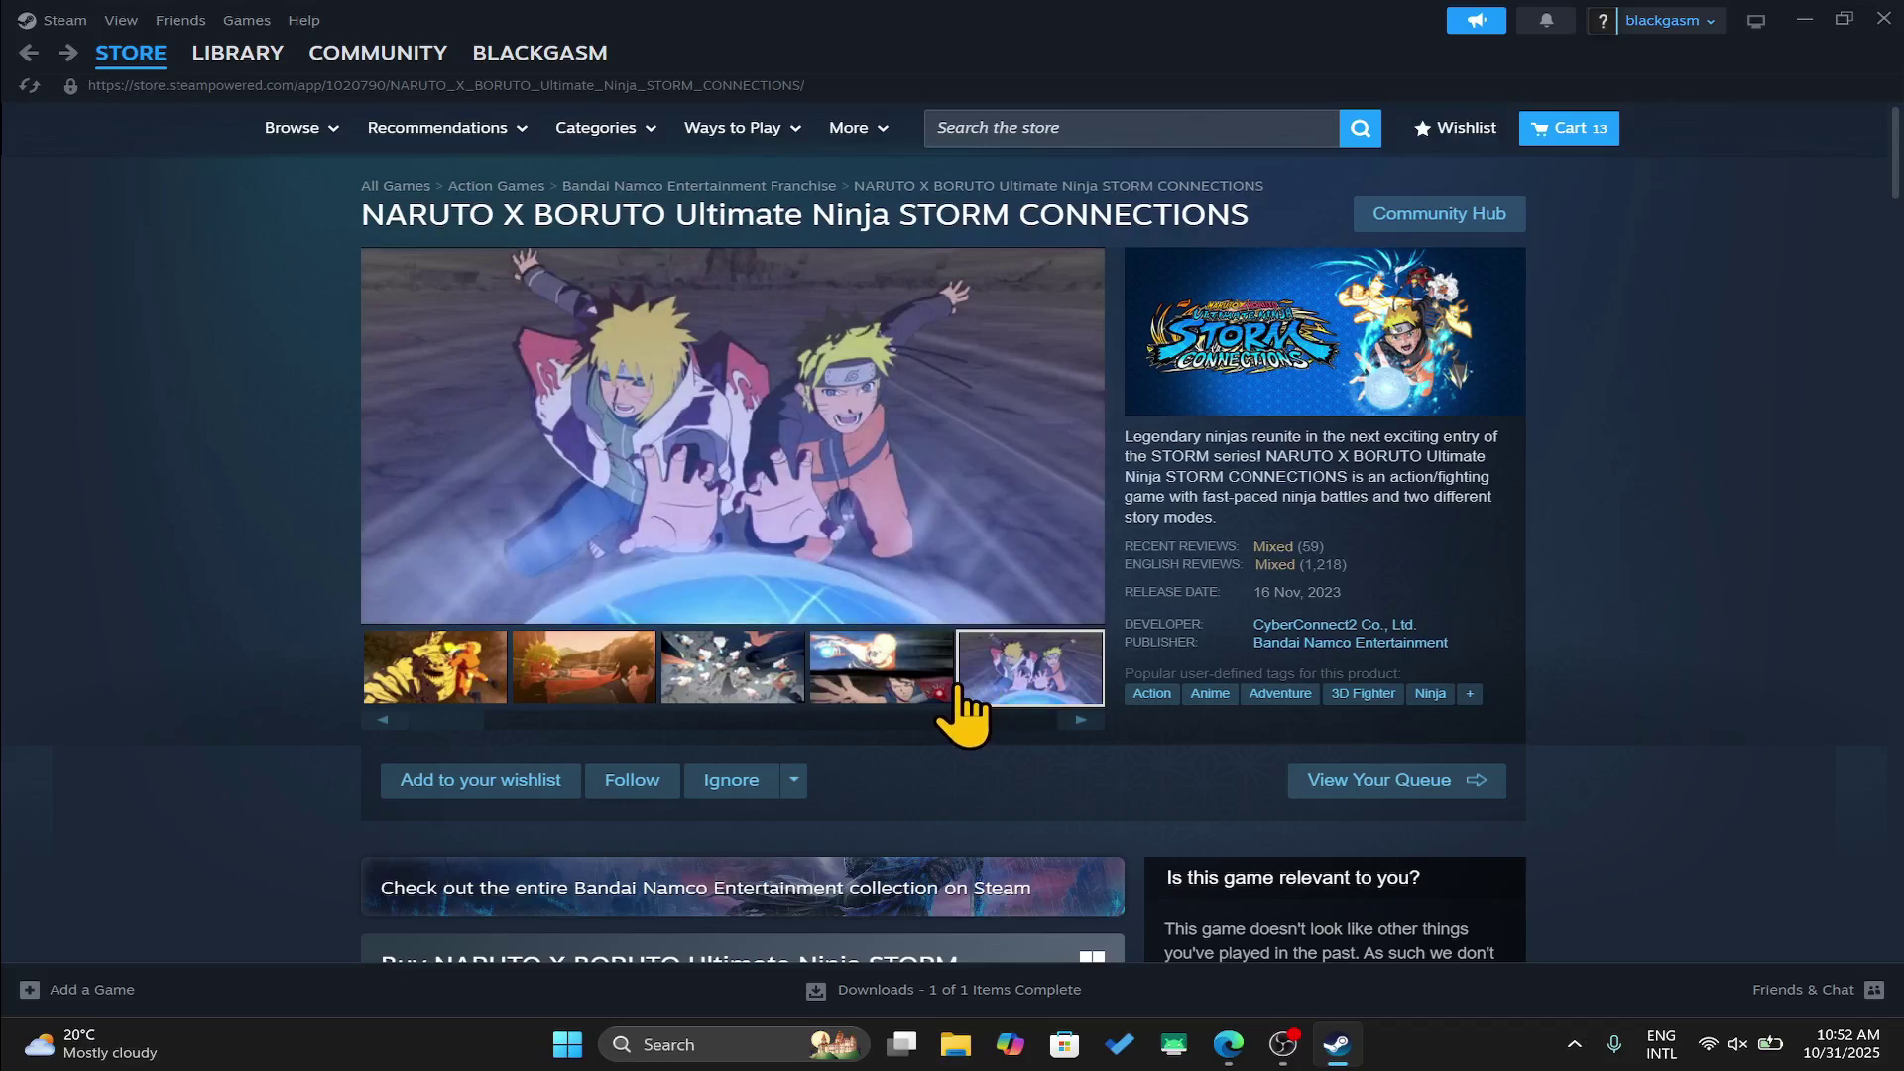
pyautogui.click(1078, 725)
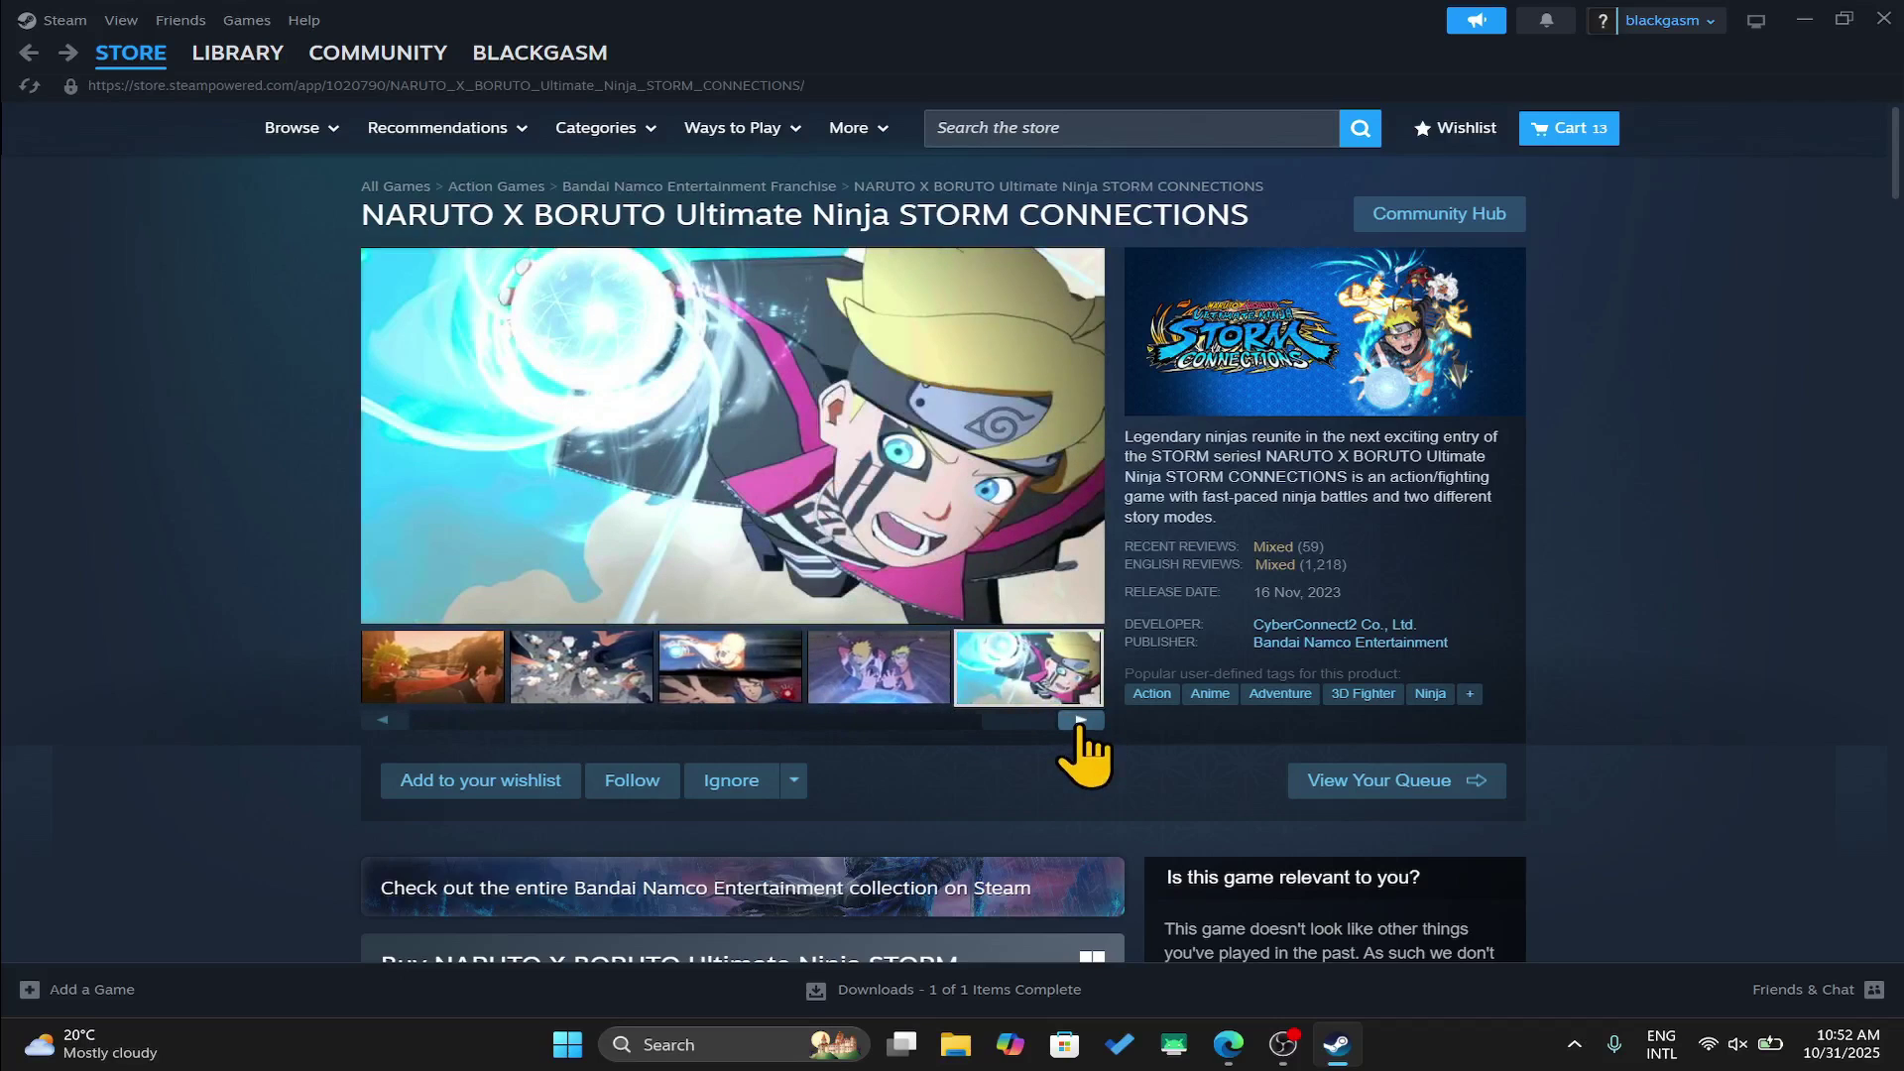